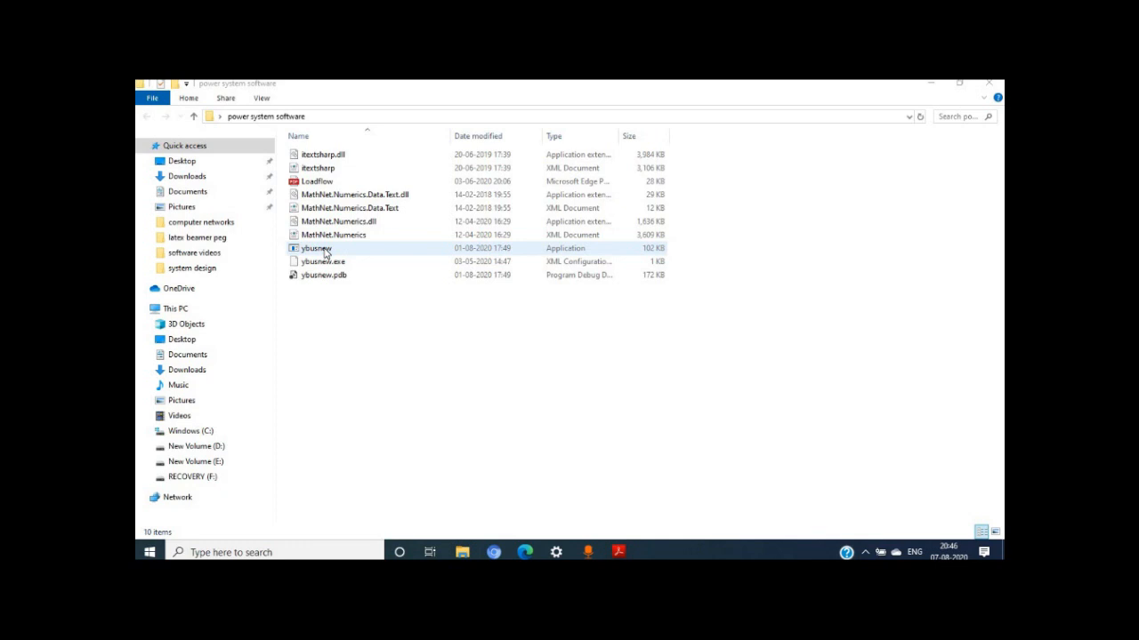
Step: Launch the ybusnew application and open the Y-BUS formulation module in a maximized window
double_click(326, 253)
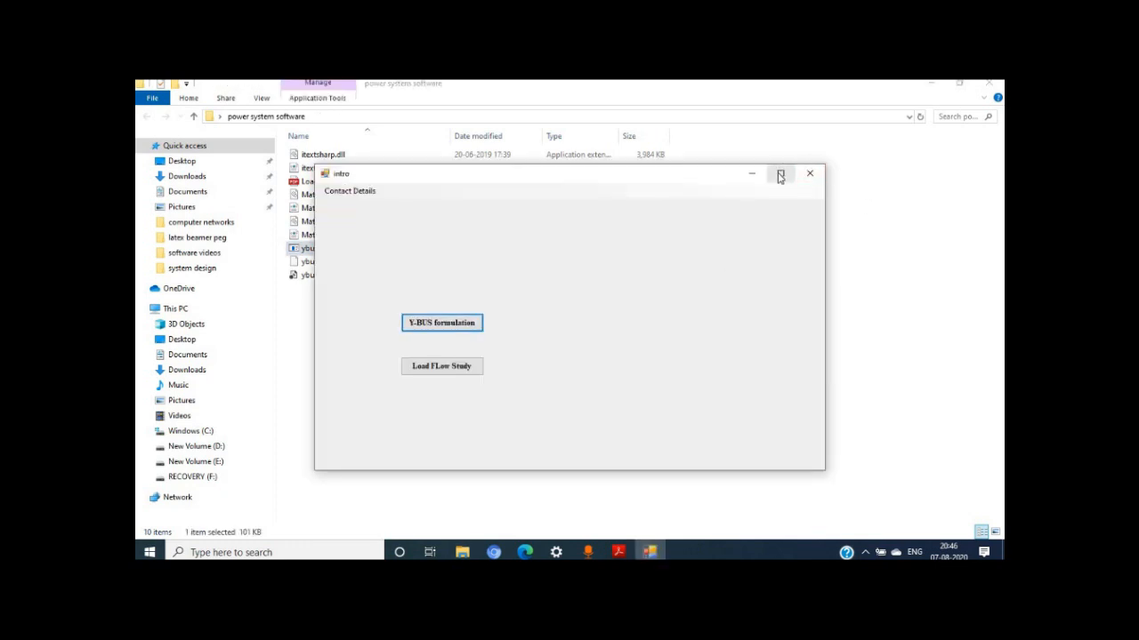
left_click(780, 173)
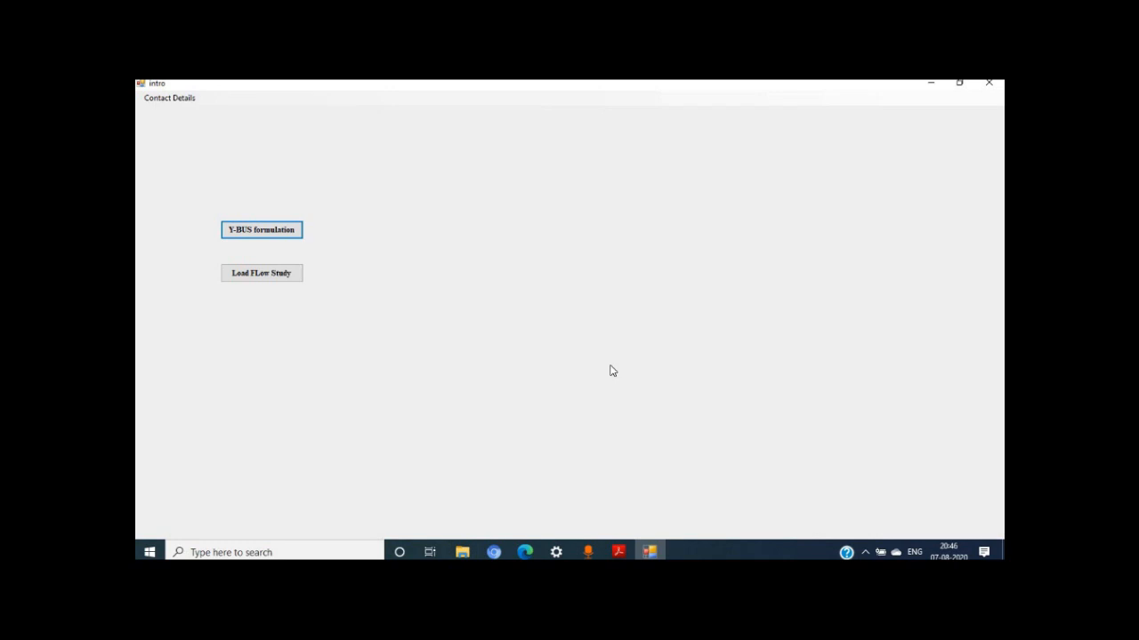
left_click(256, 234)
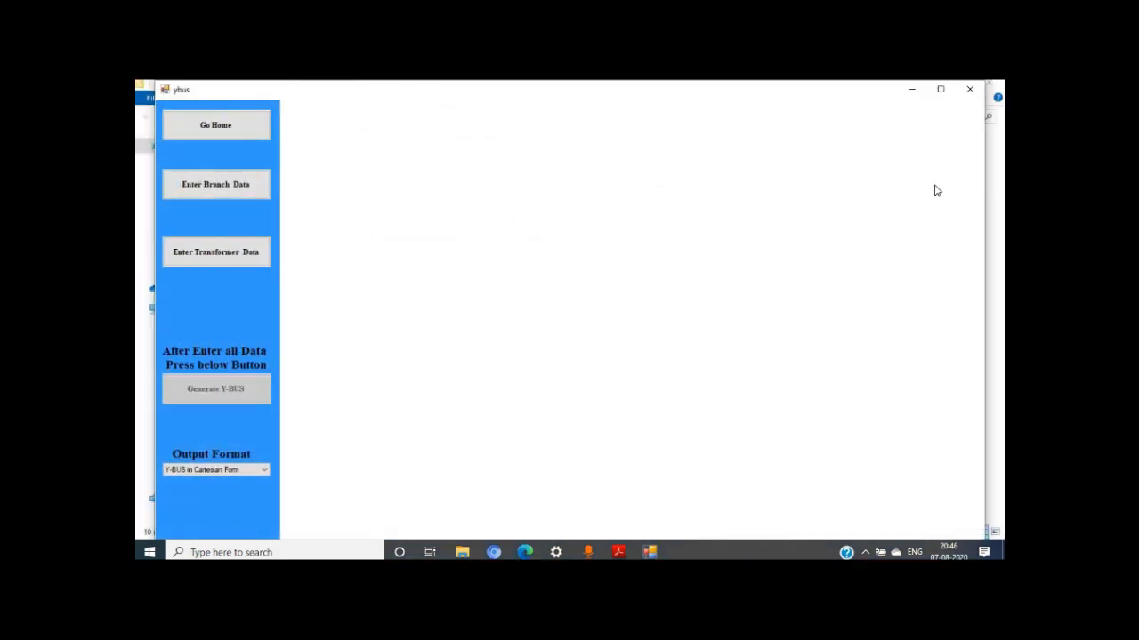
left_click(940, 89)
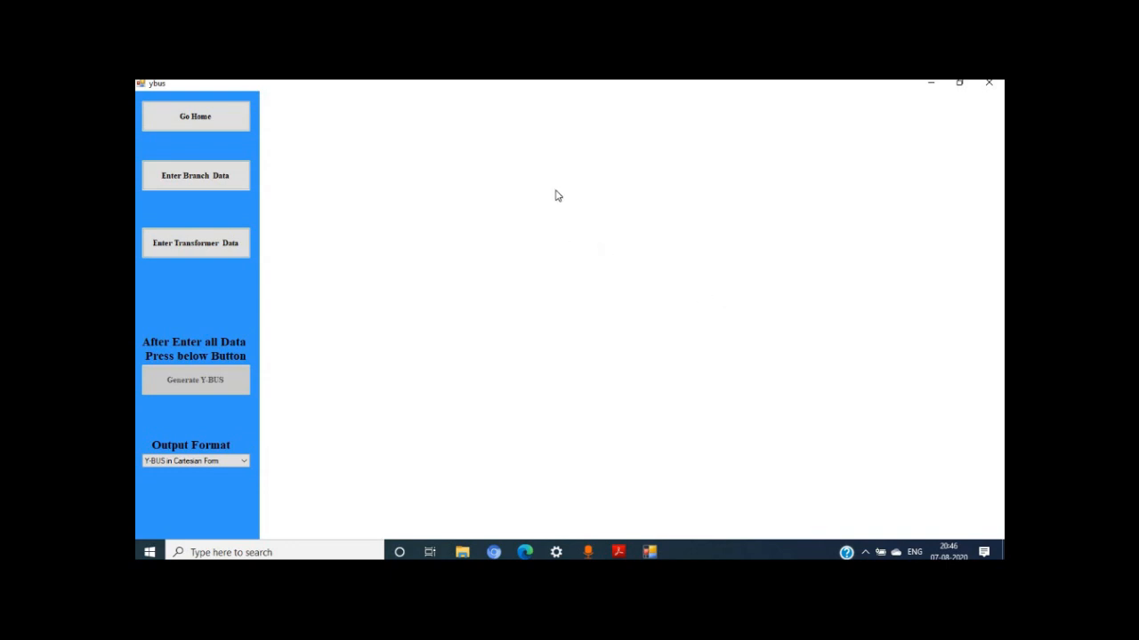
Step: Enter the first branch from bus 2 to bus 3 with R 0.08, X 0.30 and Y/2 0.25 p.u
left_click(196, 182)
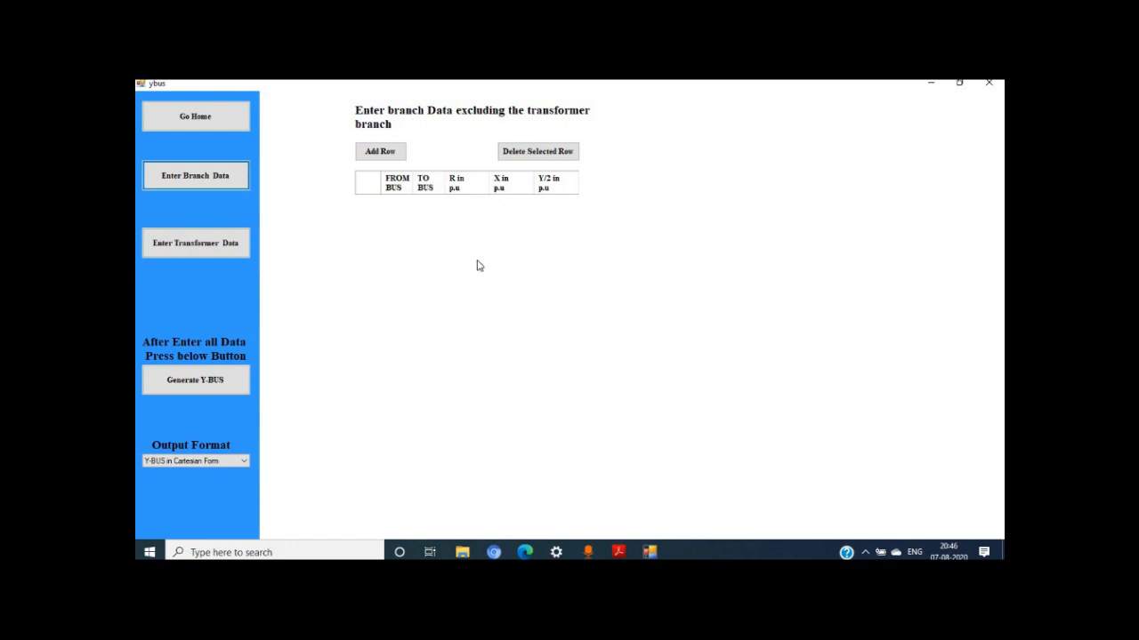
left_click(381, 155)
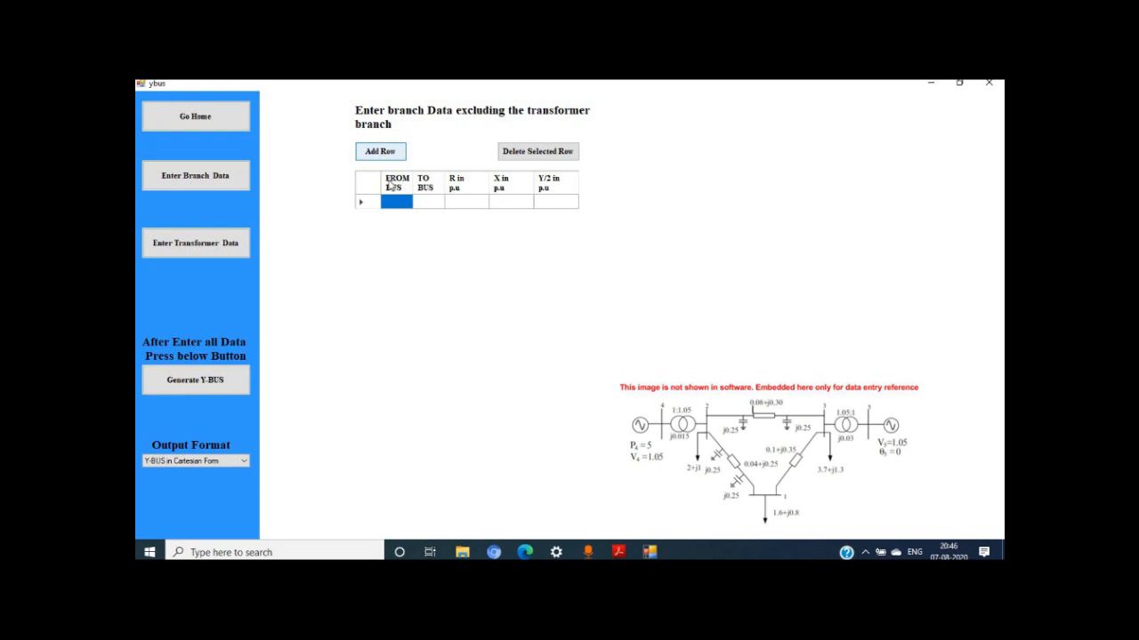
left_click(396, 204)
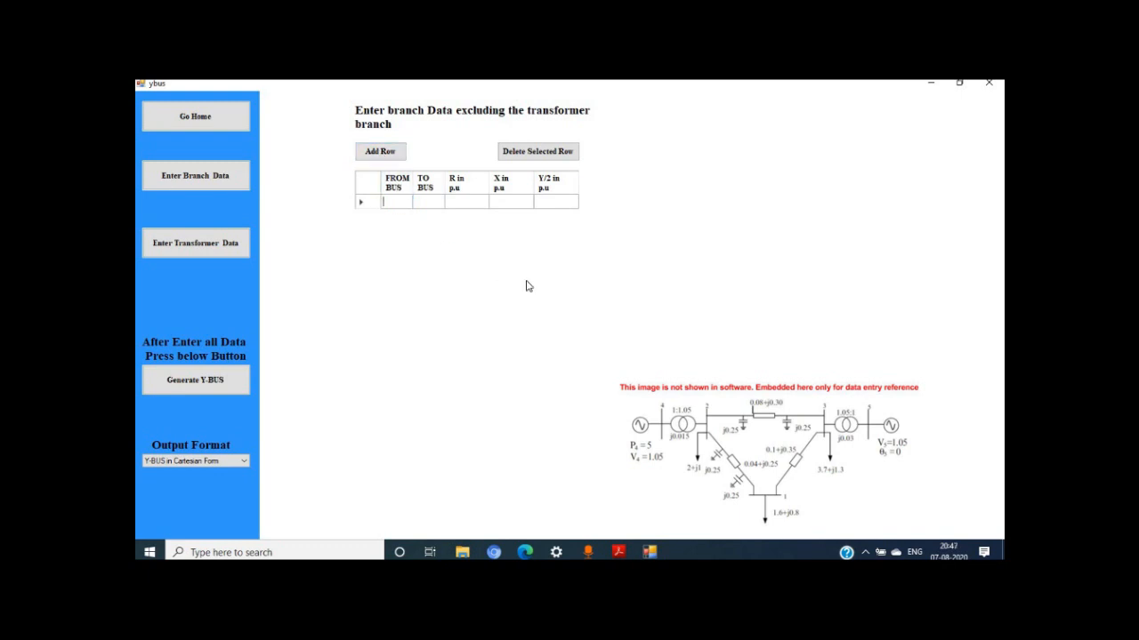
type("2")
left_click(428, 202)
type("3")
left_click(461, 207)
type("0.08")
left_click(502, 207)
type("0.30")
left_click(545, 204)
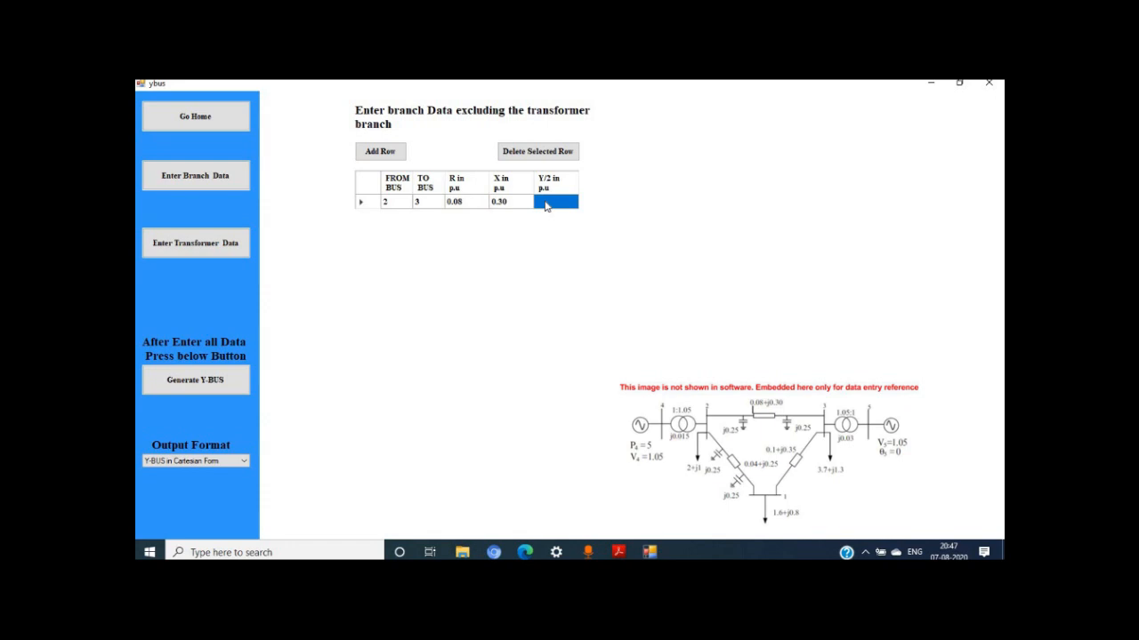
type("0.25")
Step: Add a second branch from bus 2 to bus 1 with R 0.04, X 0.25 and Y/2 0.25 p.u
left_click(380, 153)
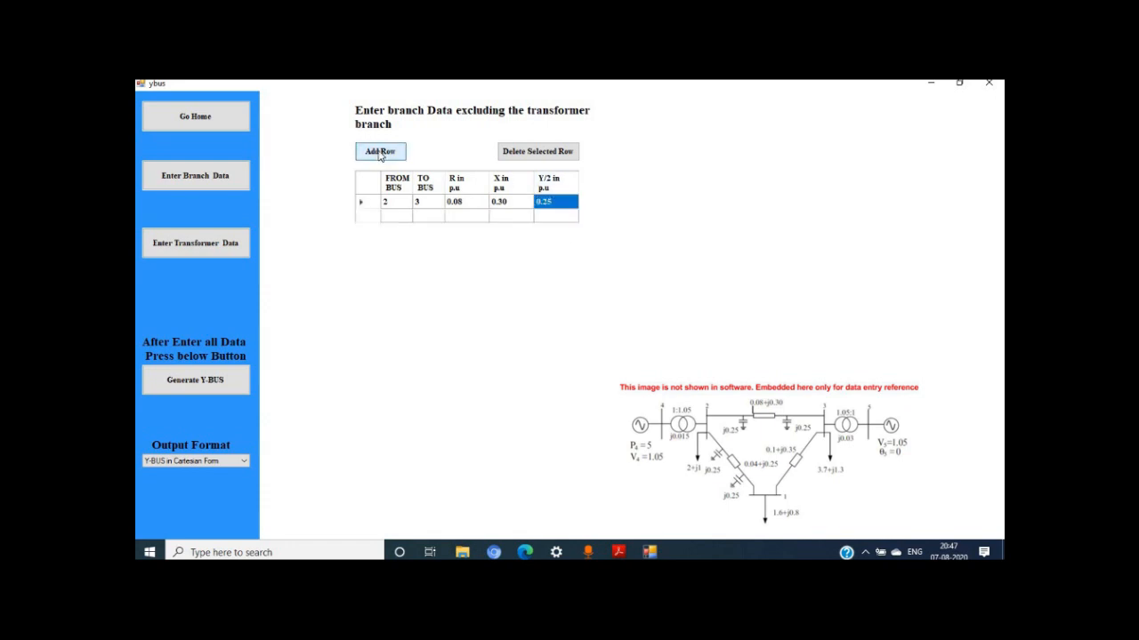
left_click(392, 218)
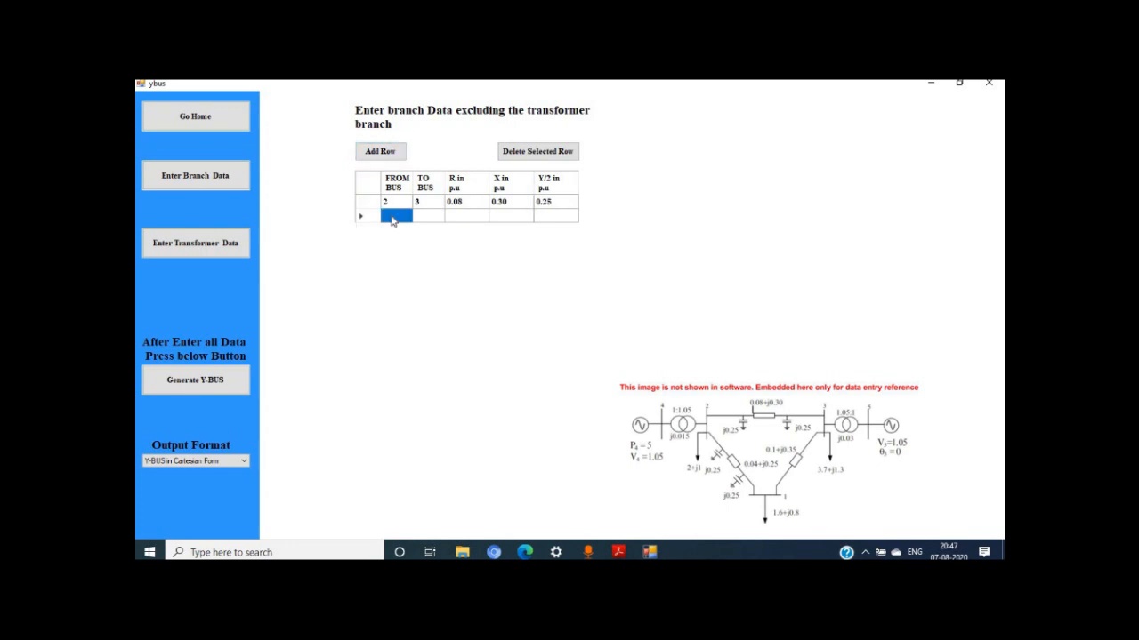
type("2")
left_click(423, 218)
type("1")
left_click(468, 218)
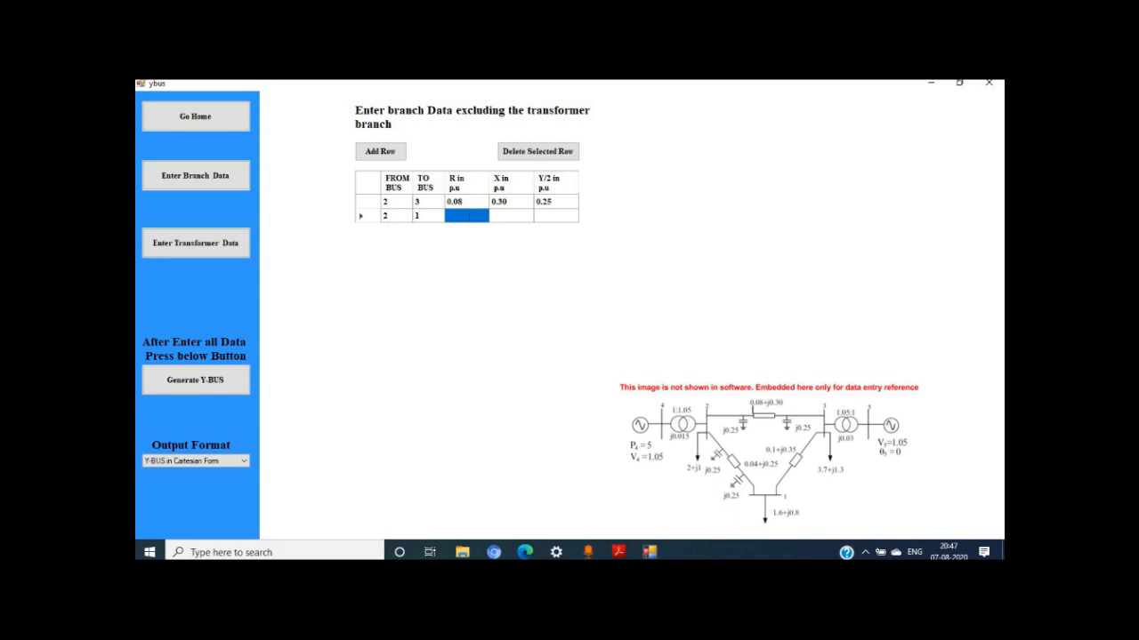
type("0.04")
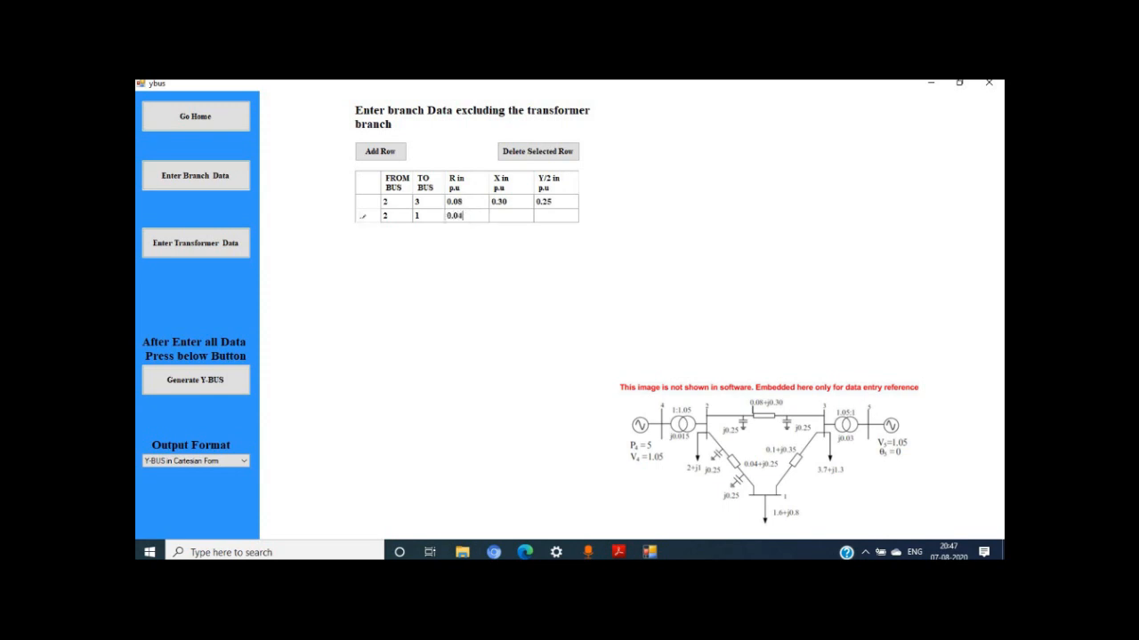
left_click(501, 216)
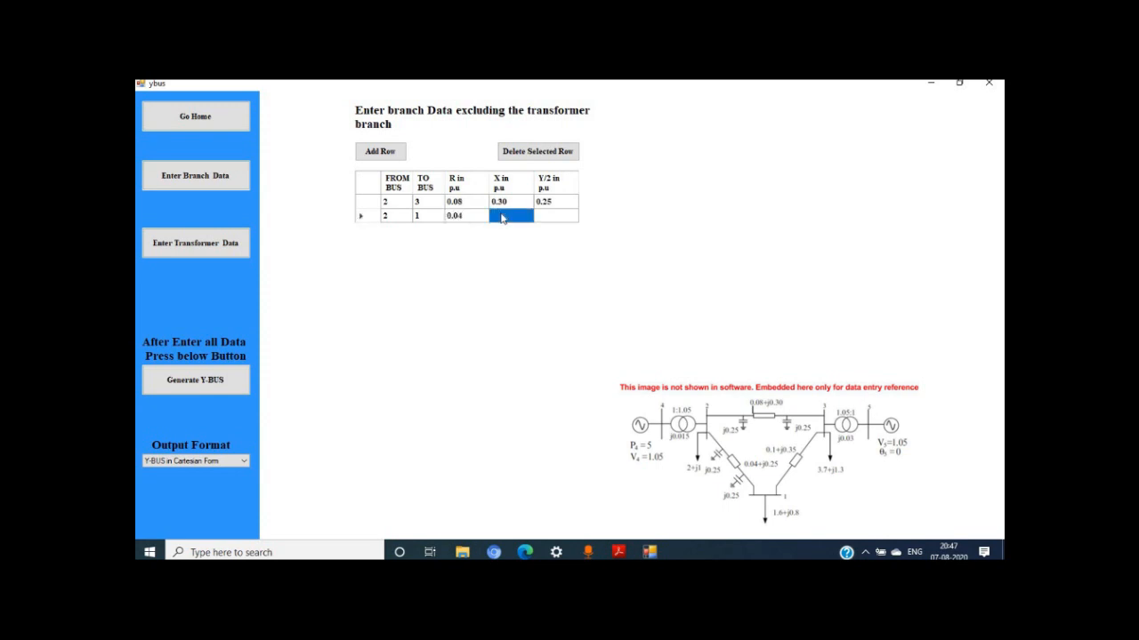
type("0.25")
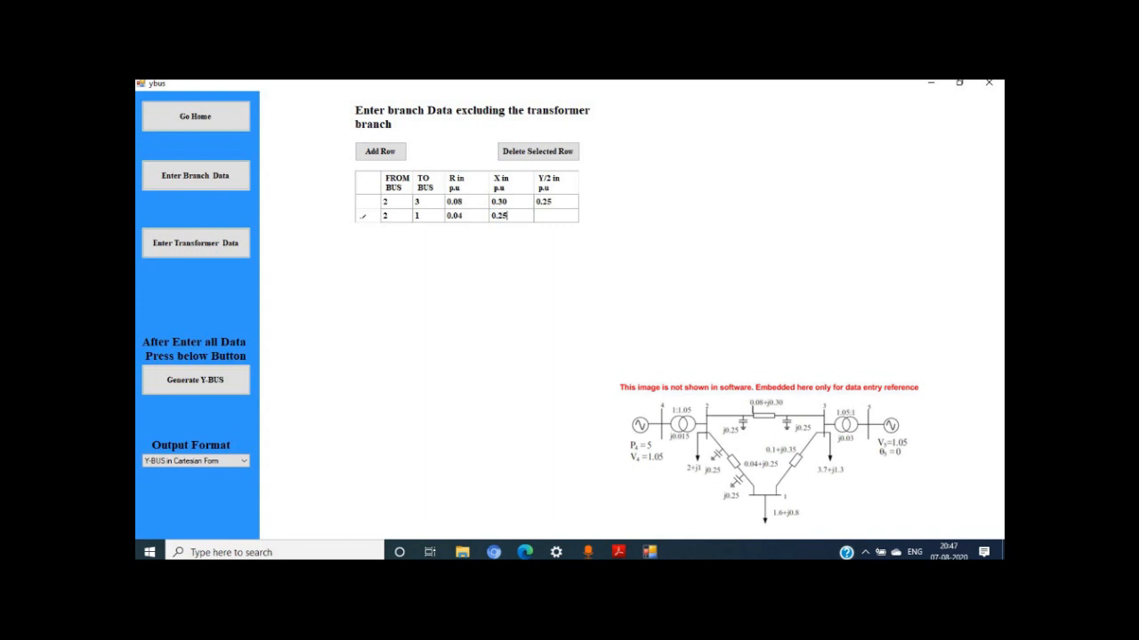
left_click(556, 217)
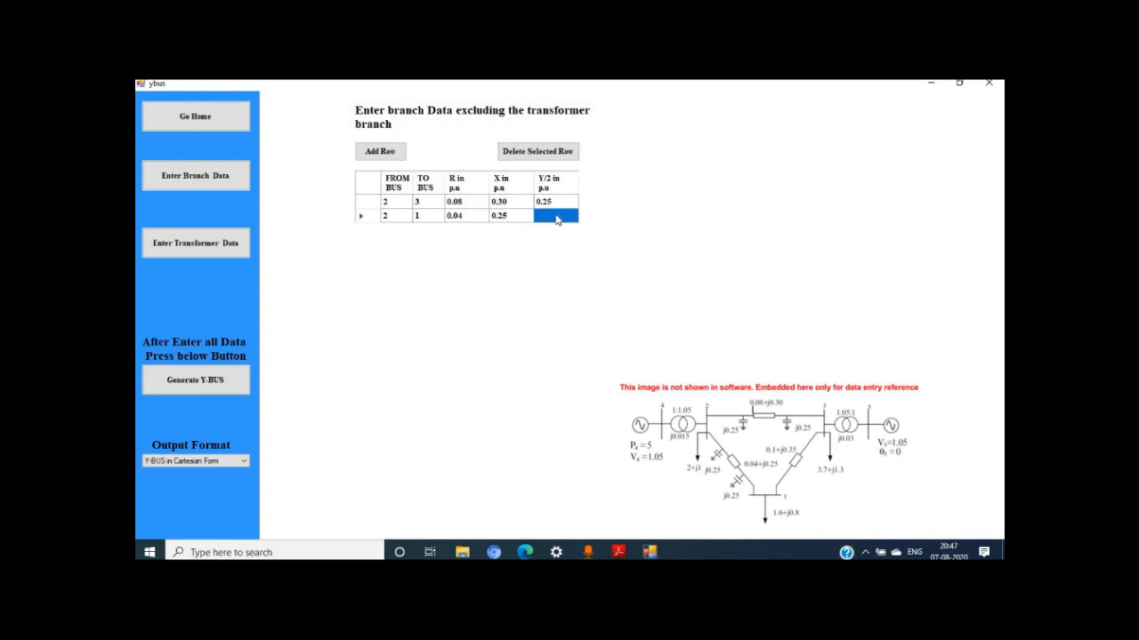
type("0.25")
Step: Add a third branch from bus 3 to bus 1 with R 0.10, X 0.35 and Y/2 0 p.u
left_click(367, 151)
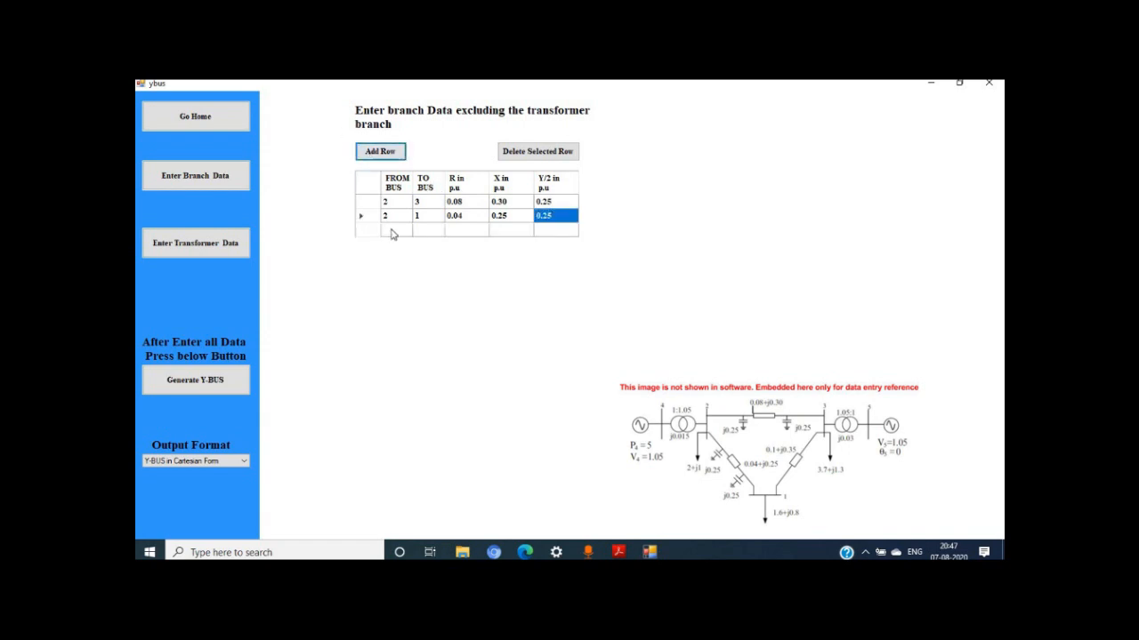
left_click(392, 232)
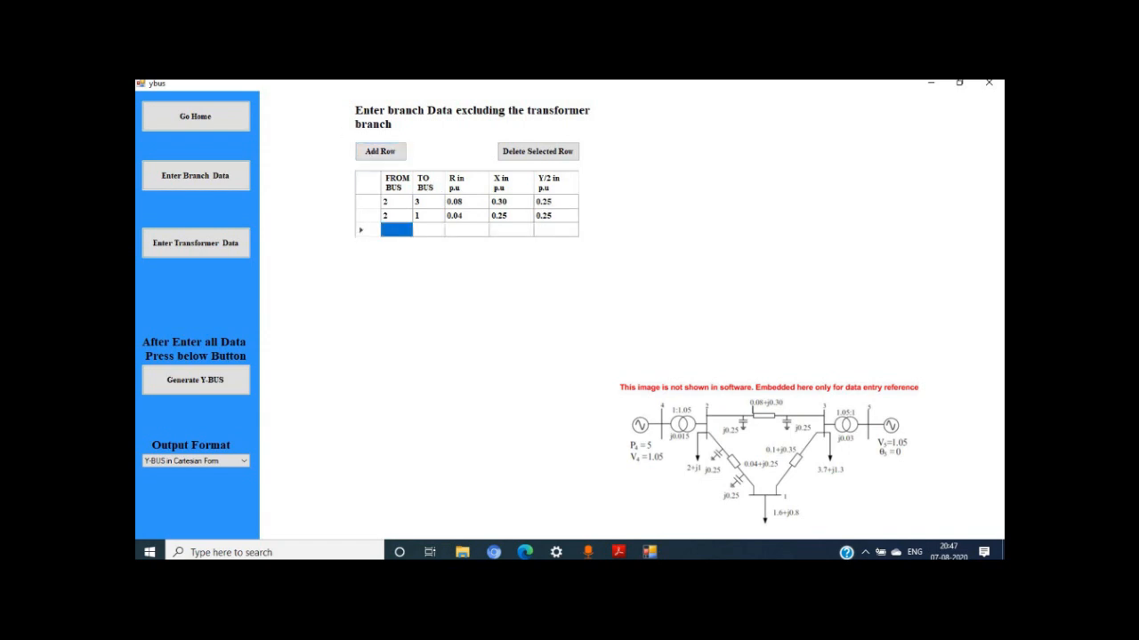
type("3")
left_click(423, 236)
type("1")
left_click(472, 233)
type("0.10")
left_click(518, 235)
type("0.35")
left_click(545, 233)
type("0")
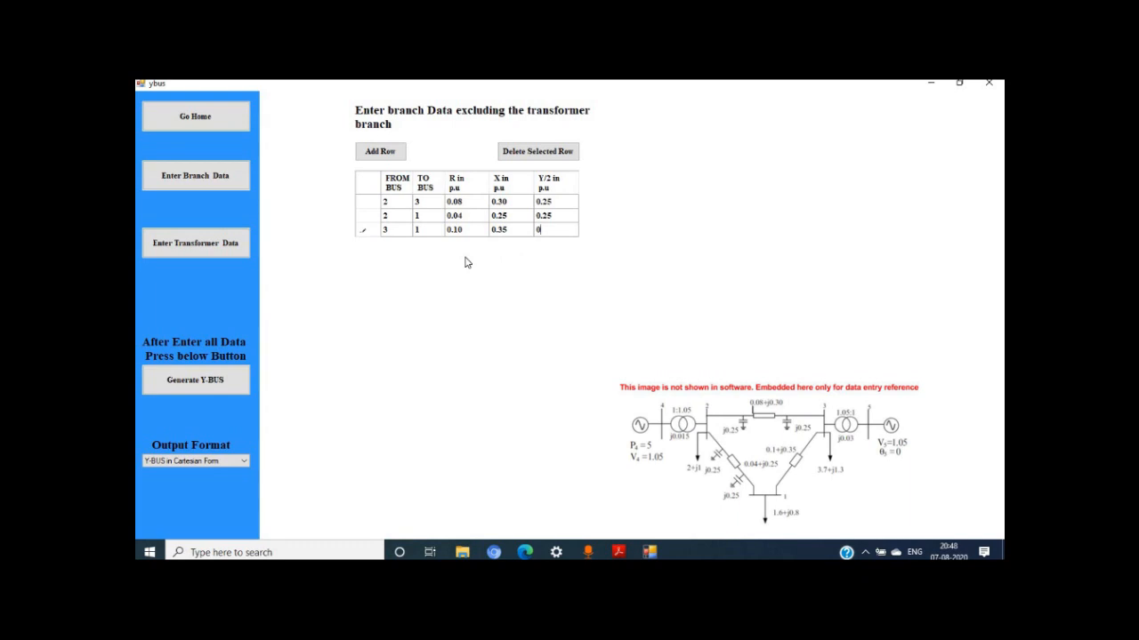
Step: Try to generate the Y-BUS with an added empty fourth branch row, and delete that empty row
left_click(375, 156)
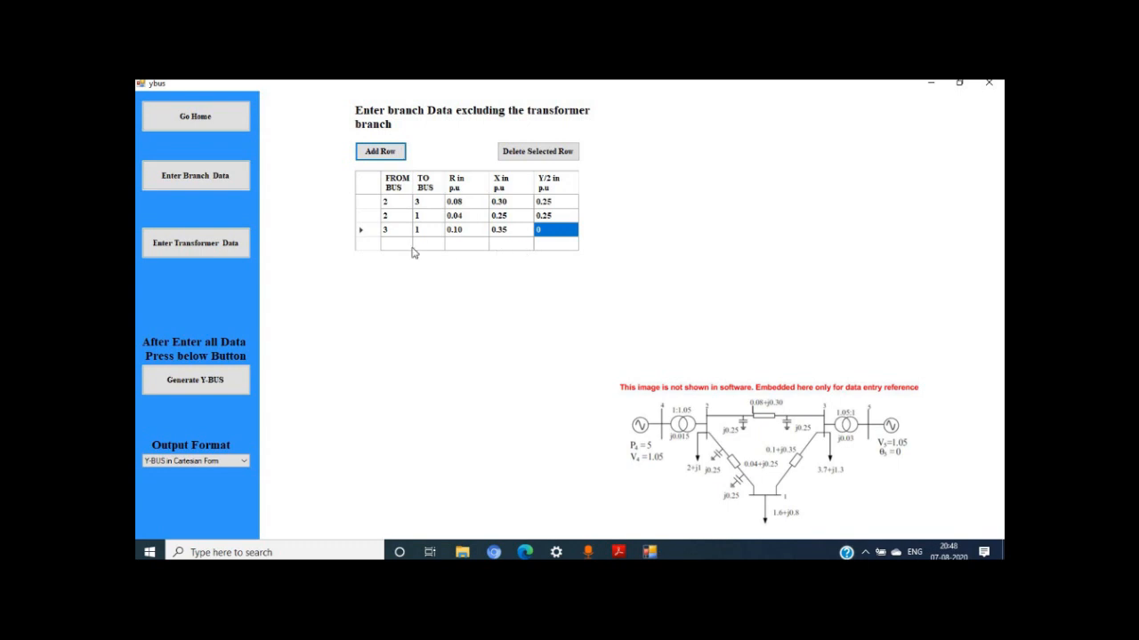
left_click(182, 384)
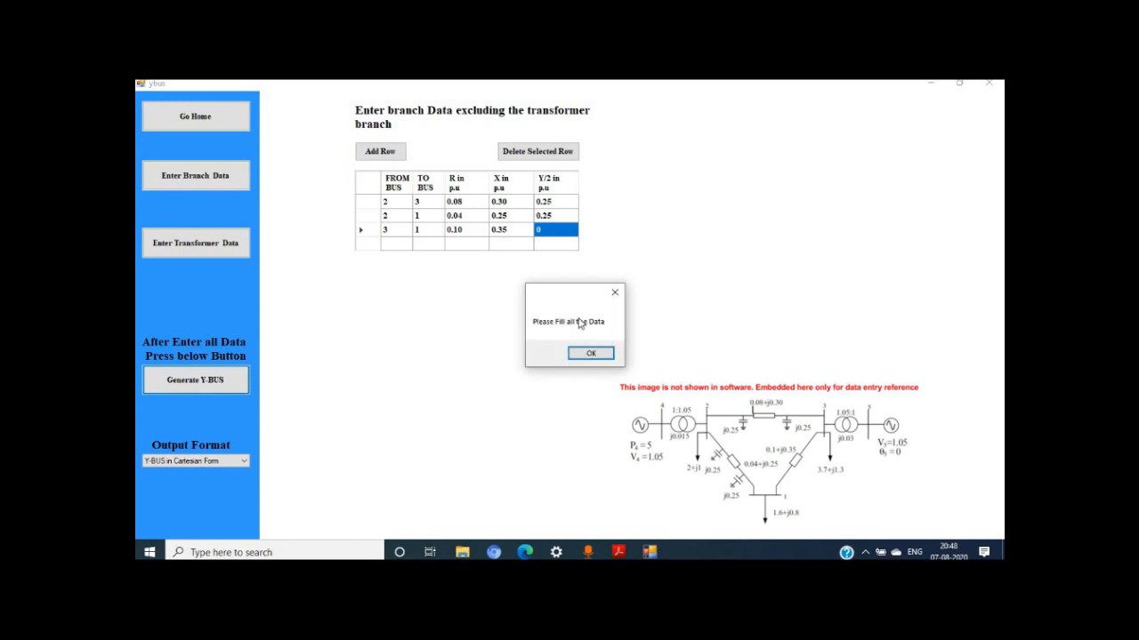
left_click(587, 354)
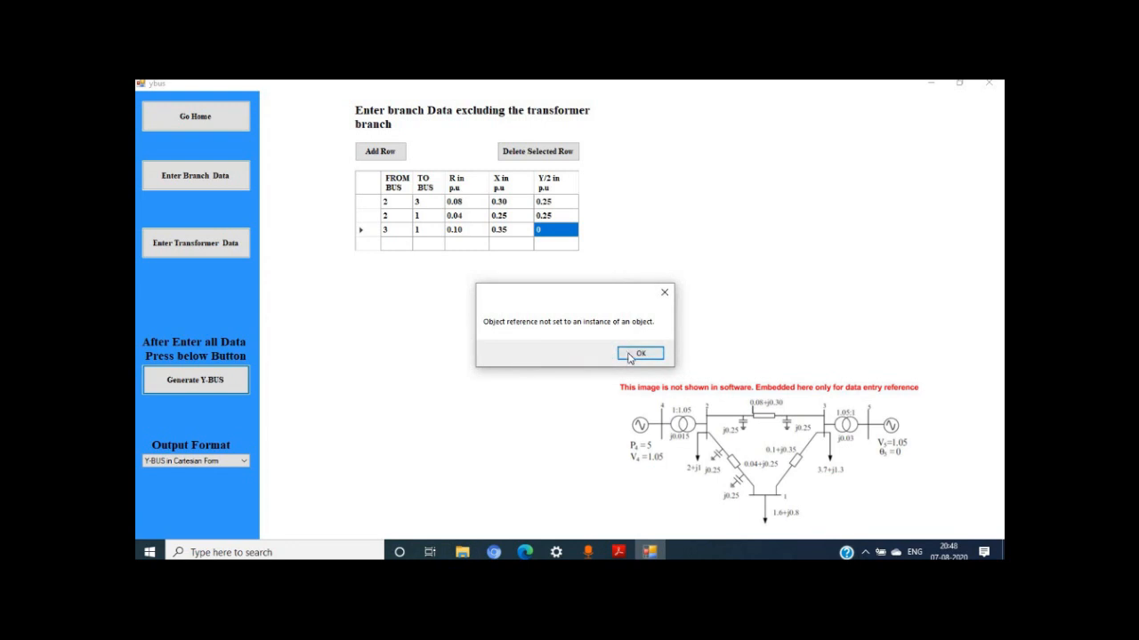
left_click(633, 353)
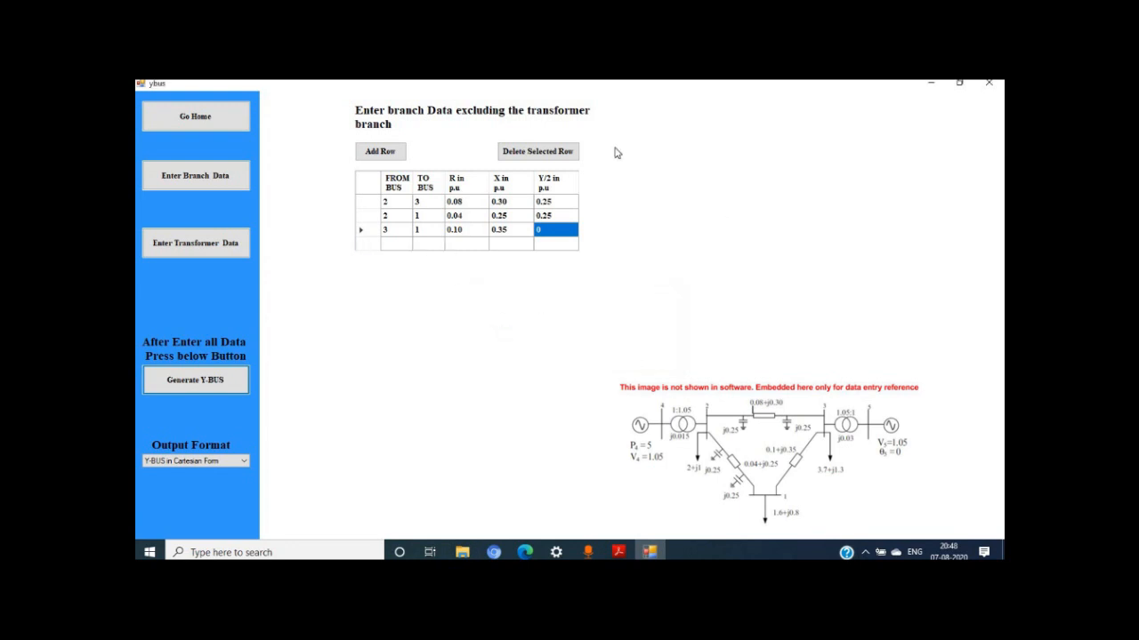
left_click(398, 250)
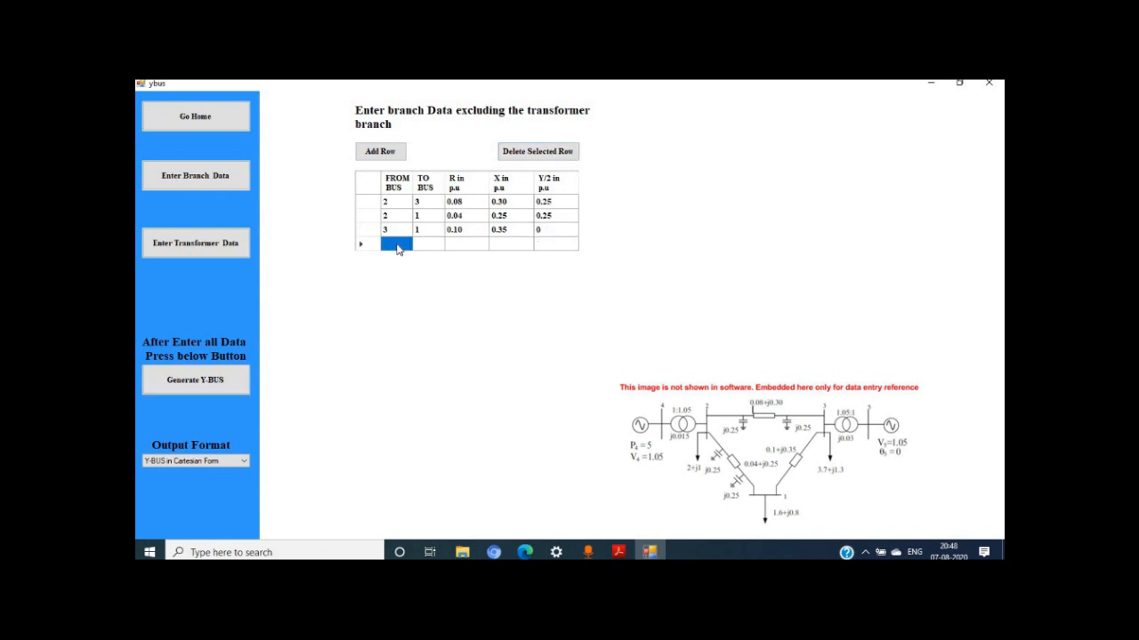
left_click(544, 153)
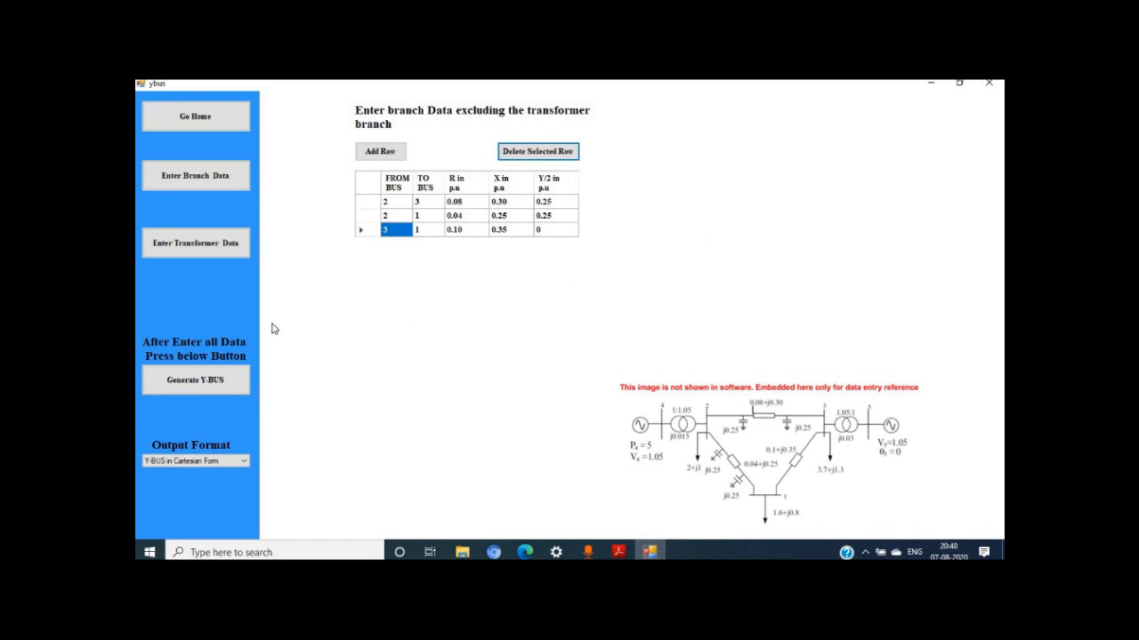
Step: Enter the first transformer branch with ith bus 4, jth bus 2, R 0, X 0.015, Y/2 0, a 1.05 and b 0
left_click(199, 250)
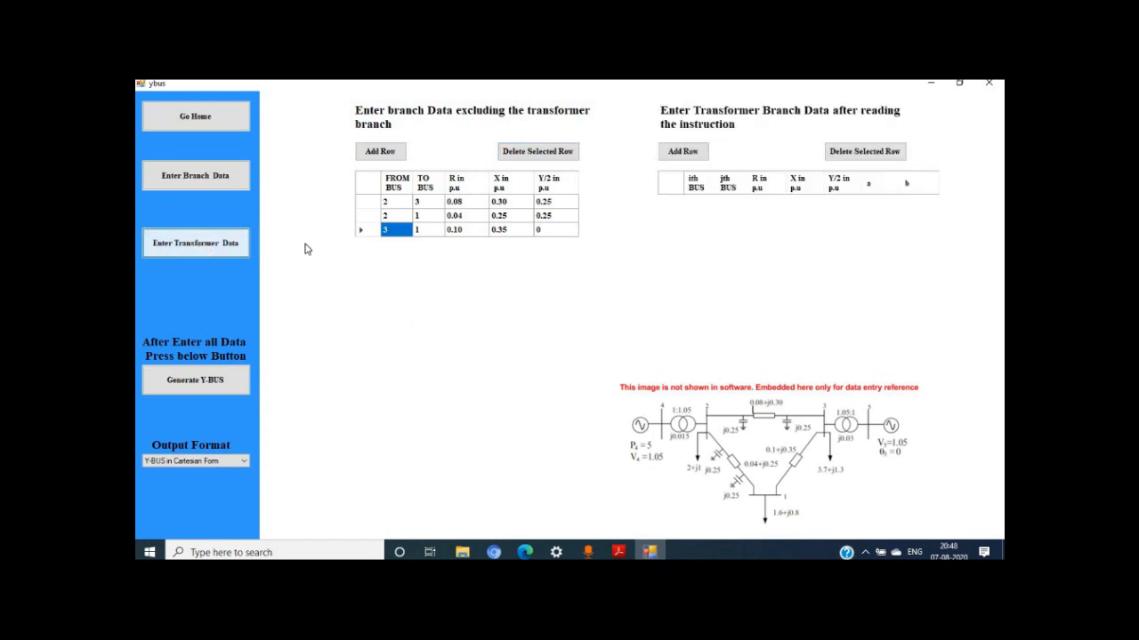
left_click(683, 152)
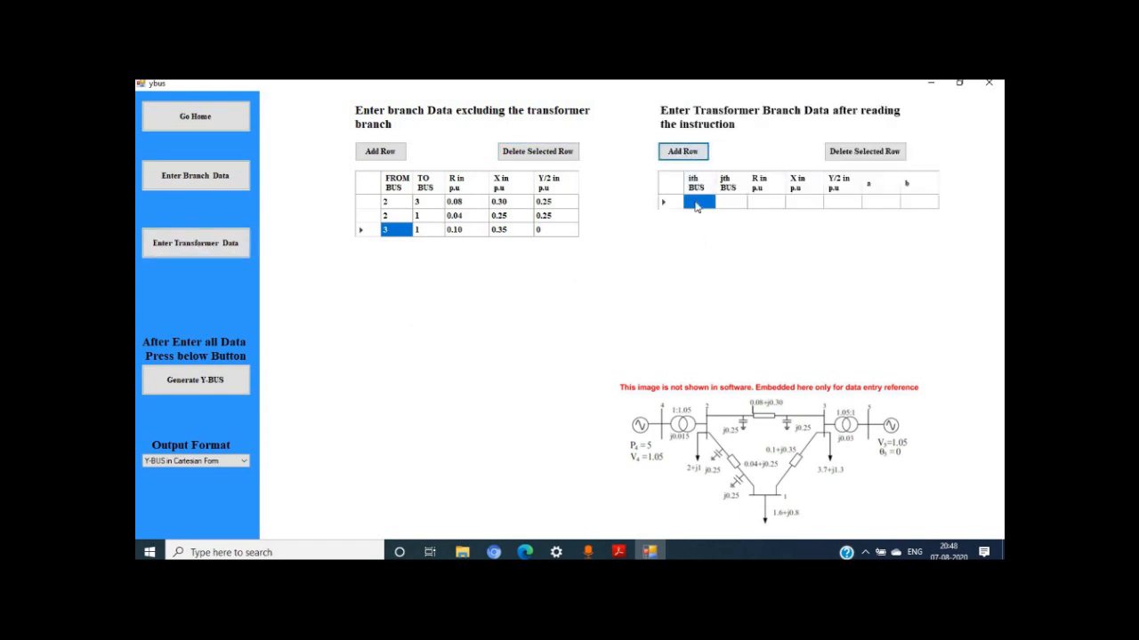
left_click(696, 202)
type("4")
left_click(728, 202)
type("2")
left_click(761, 204)
type("0")
left_click(796, 202)
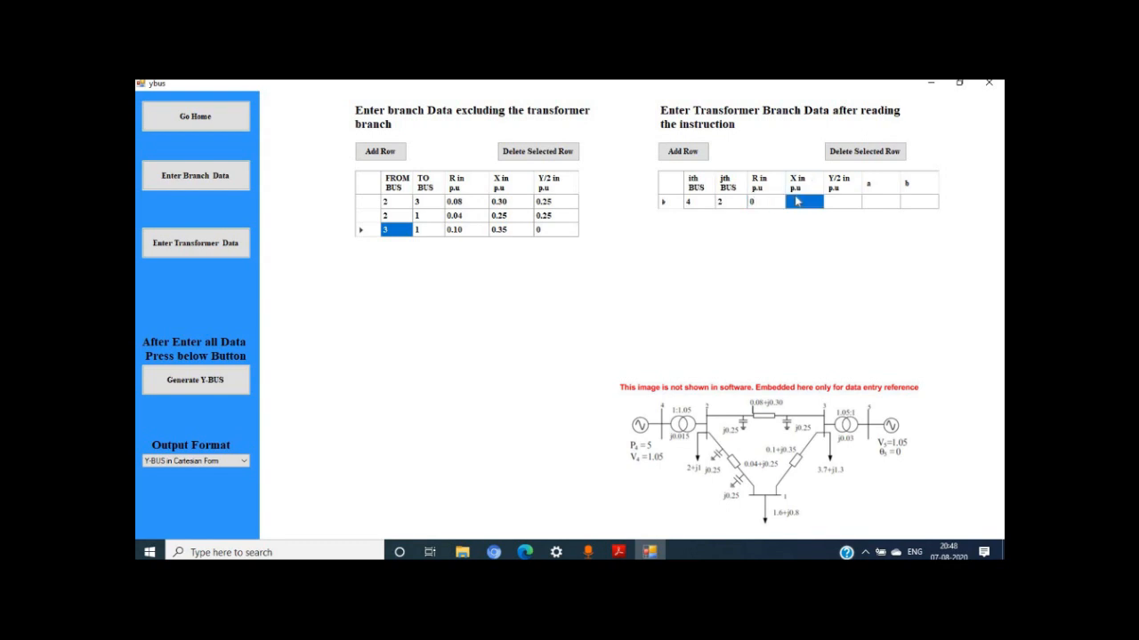
type("0.015")
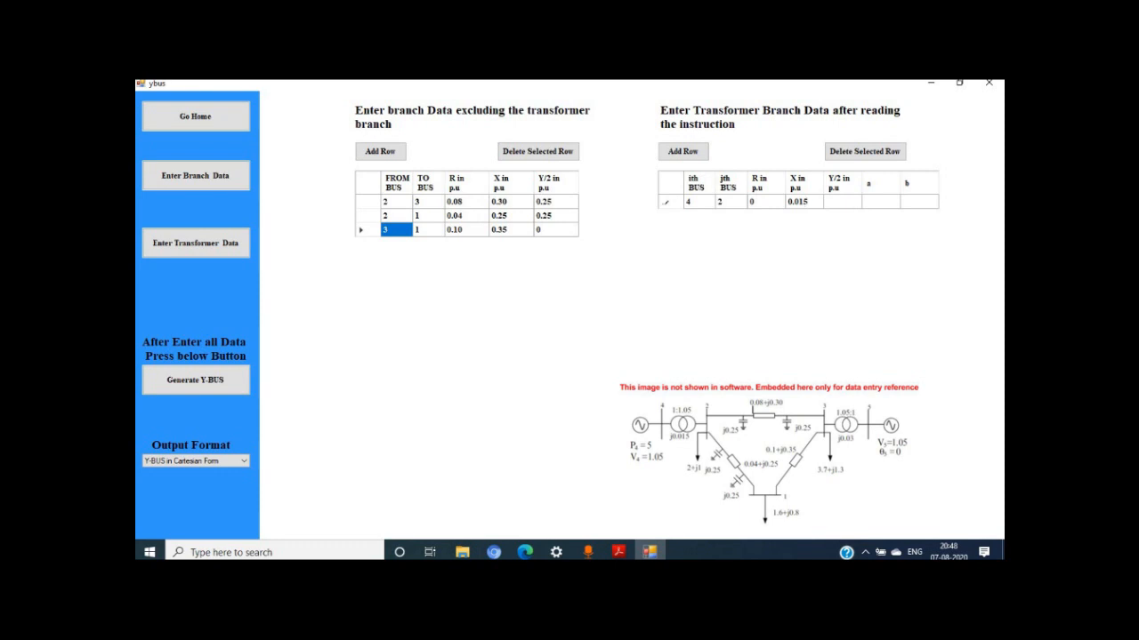
left_click(849, 202)
type("0")
left_click(876, 202)
type("1.05")
left_click(915, 204)
type("0")
Step: Add a second transformer branch with ith bus 5, jth bus 3, R 0, X 0.030, Y/2 0, a 1.05 and b 0
left_click(683, 151)
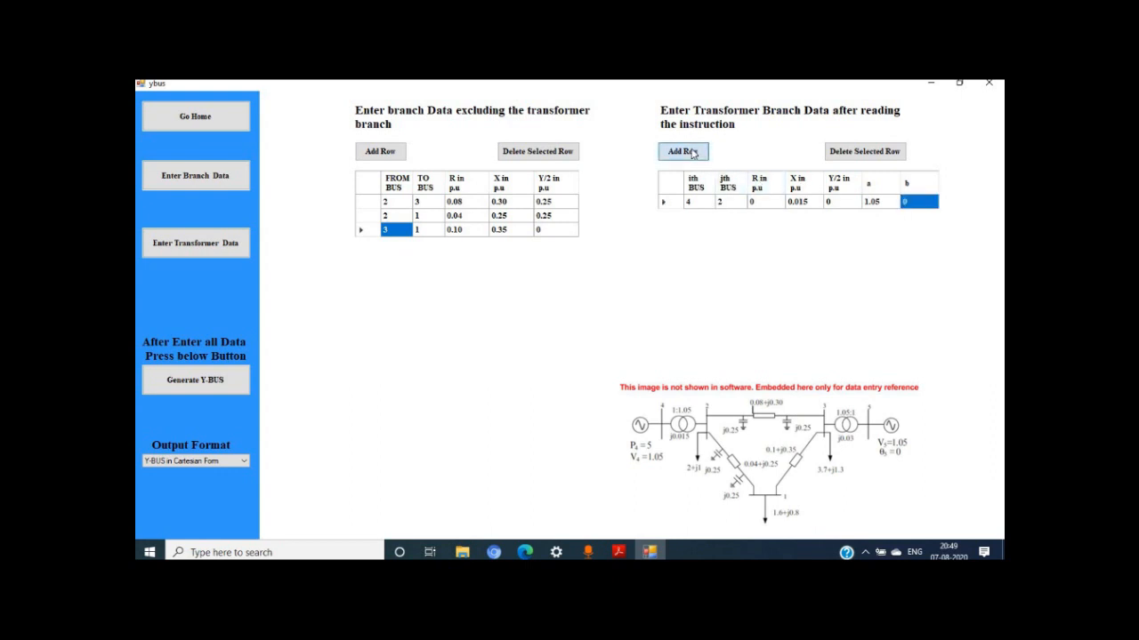
left_click(691, 216)
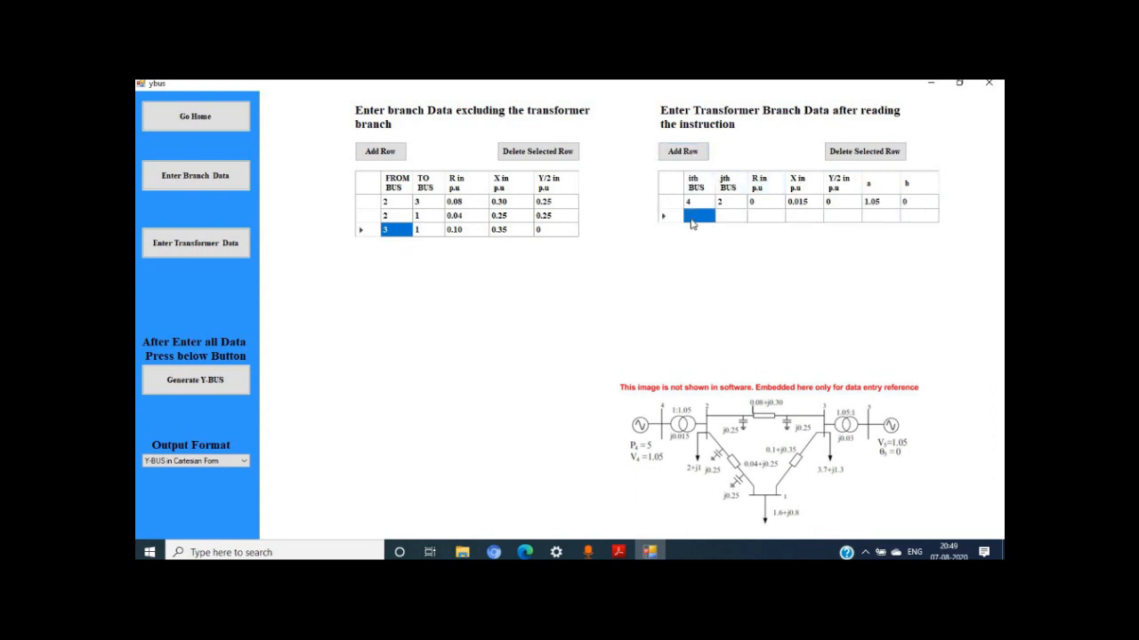
type("5")
left_click(730, 220)
type("3")
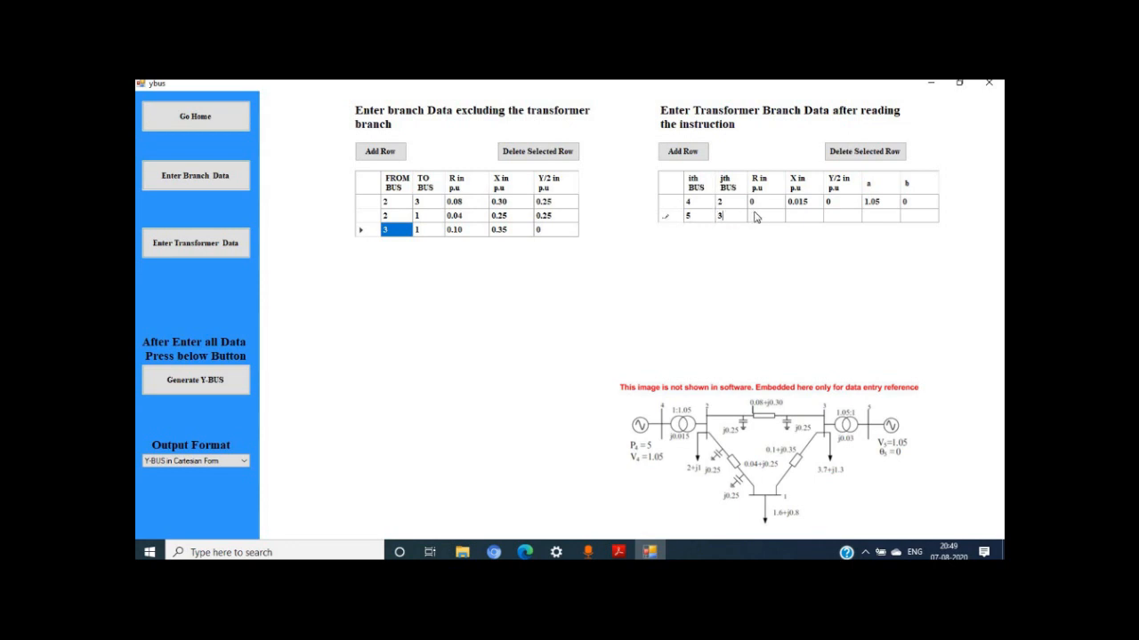
left_click(762, 218)
type("0")
left_click(792, 219)
type("0.030")
left_click(838, 219)
type("0")
left_click(871, 219)
type("1.05")
left_click(907, 215)
type("0")
Step: Generate the Y-BUS matrix in Cartesian form and return to the data entry page
left_click(185, 382)
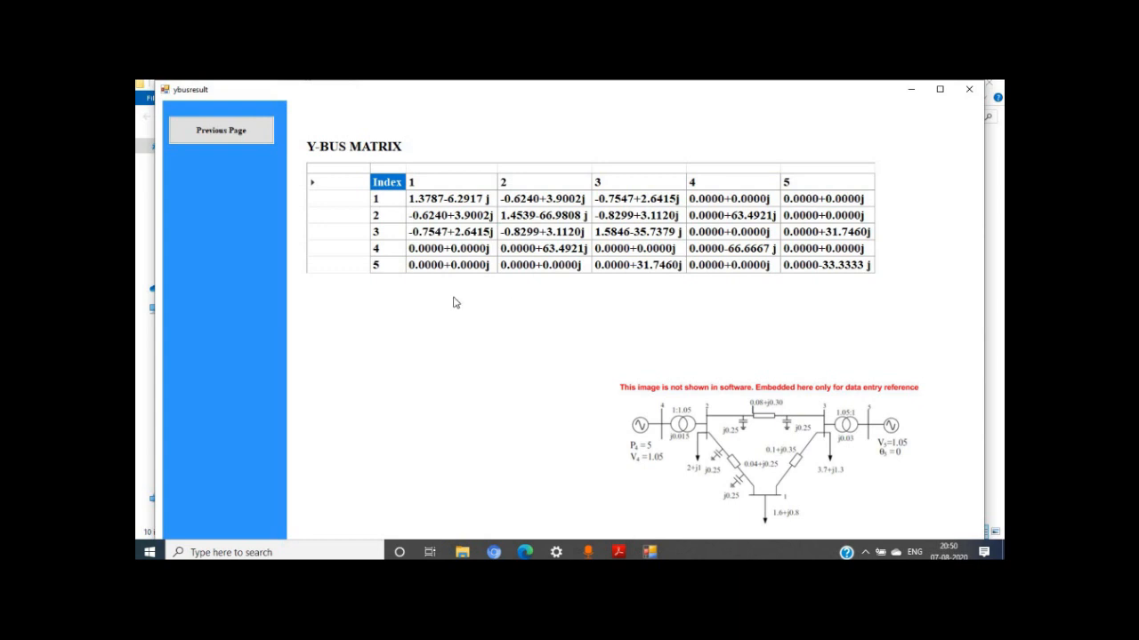
left_click(200, 132)
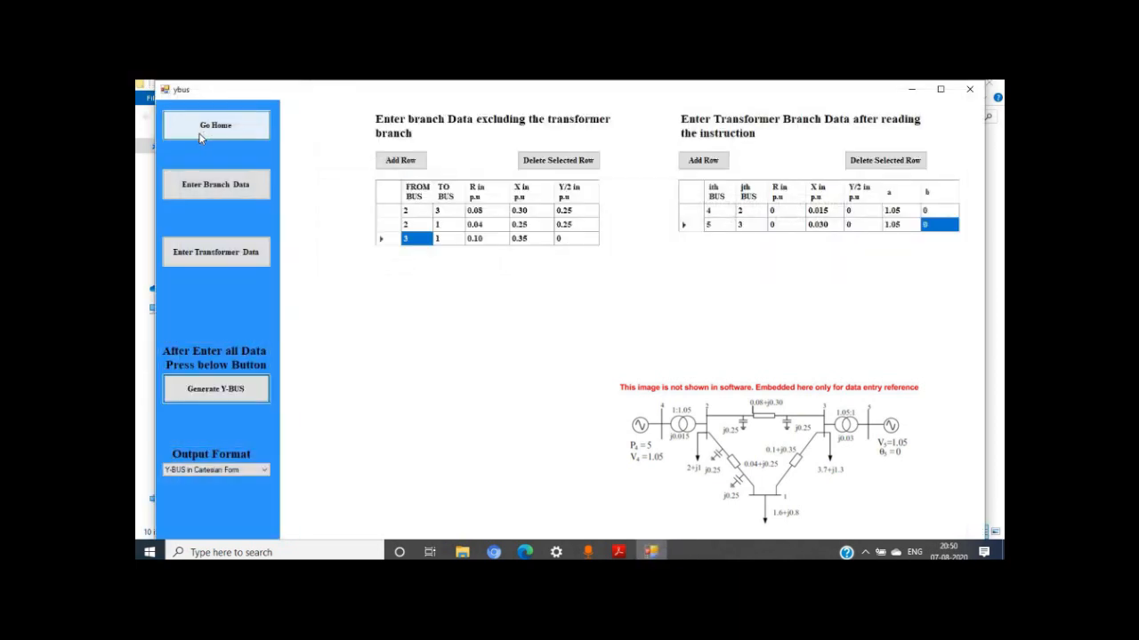
Step: Open the output format choices for the Y-BUS matrix
left_click(250, 471)
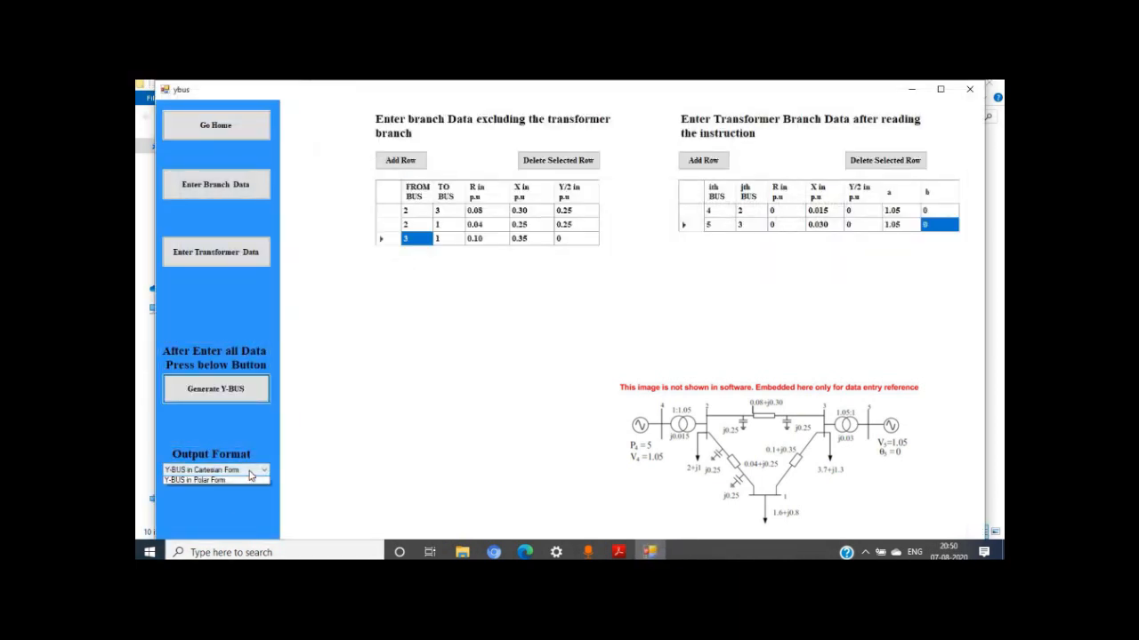